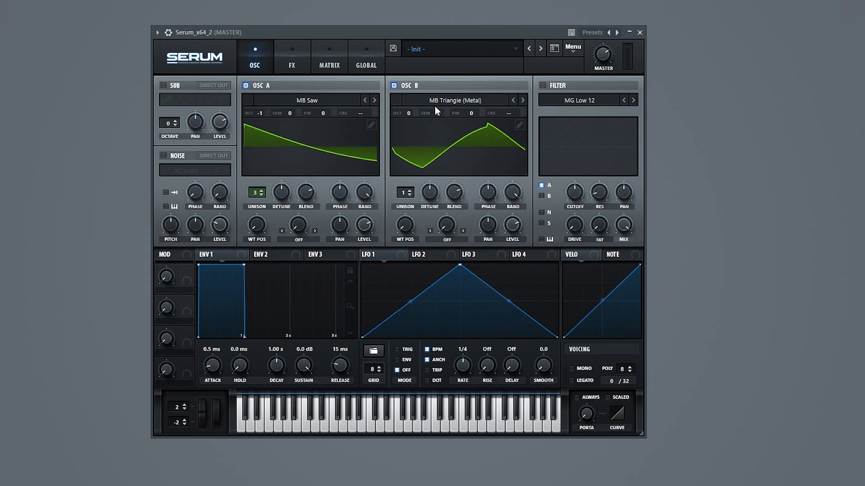
# Set oscillator B's octave to -1 and raise its wavetable position slightly.
pyautogui.moveTo(407, 109); pyautogui.dragTo(406, 121)
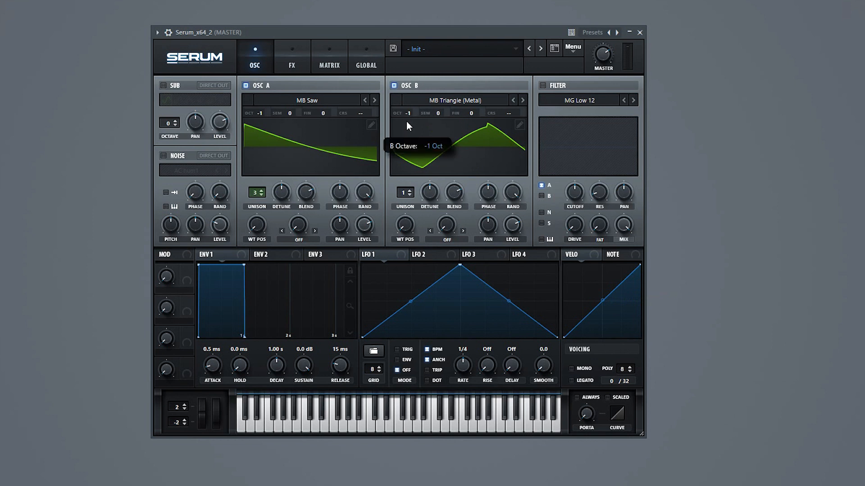
pyautogui.moveTo(407, 222); pyautogui.dragTo(410, 208)
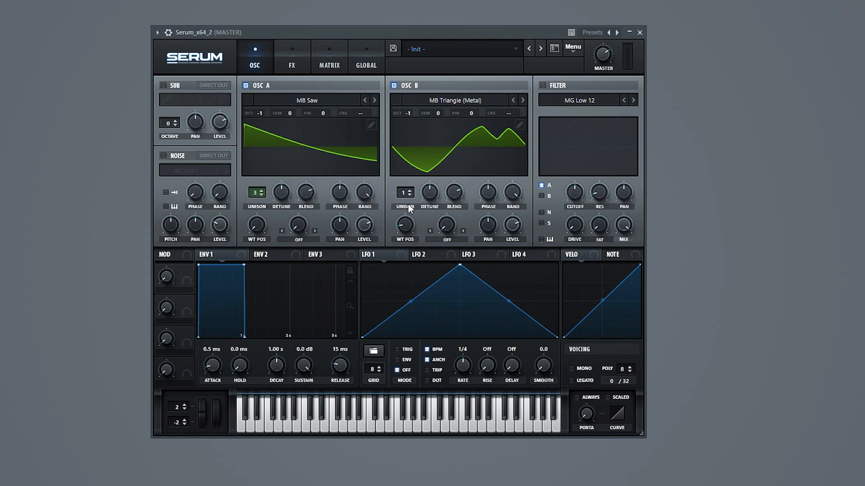
pyautogui.click(433, 193)
pyautogui.moveTo(415, 255); pyautogui.dragTo(456, 200)
pyautogui.moveTo(427, 245); pyautogui.dragTo(447, 192)
# Enable the noise oscillator and load the Analog noise J106 Chorus.
pyautogui.click(165, 154)
pyautogui.click(178, 169)
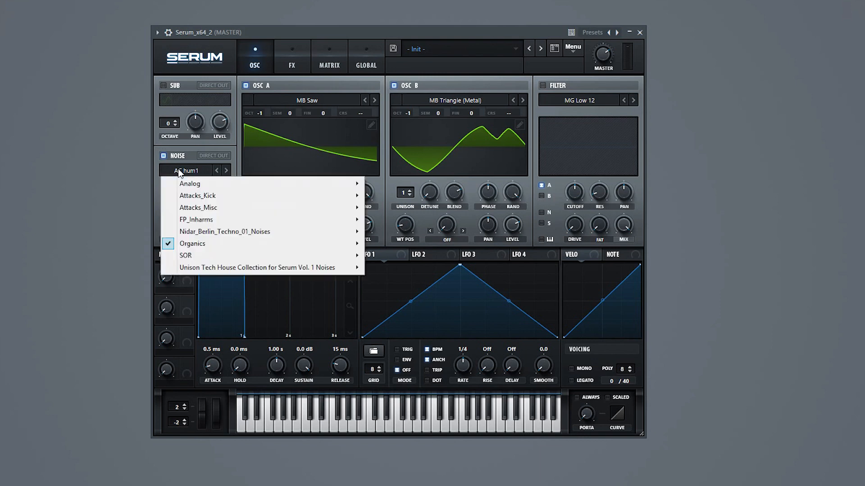
pyautogui.moveTo(198, 183)
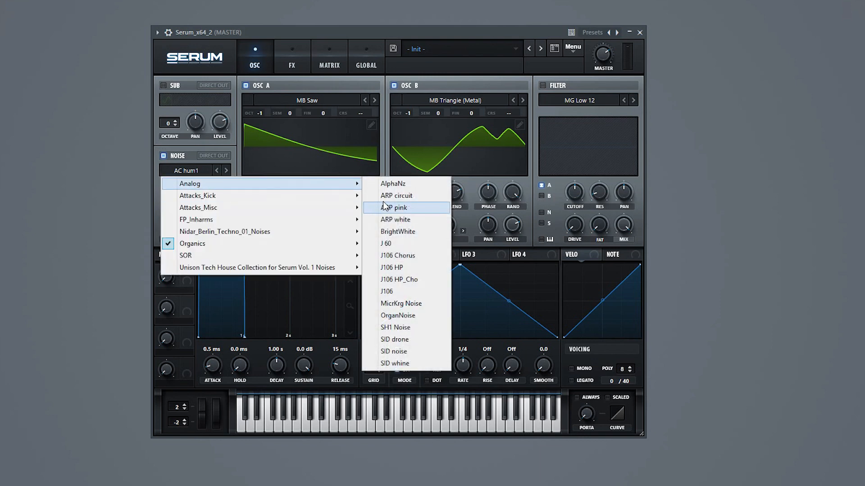
pyautogui.click(397, 256)
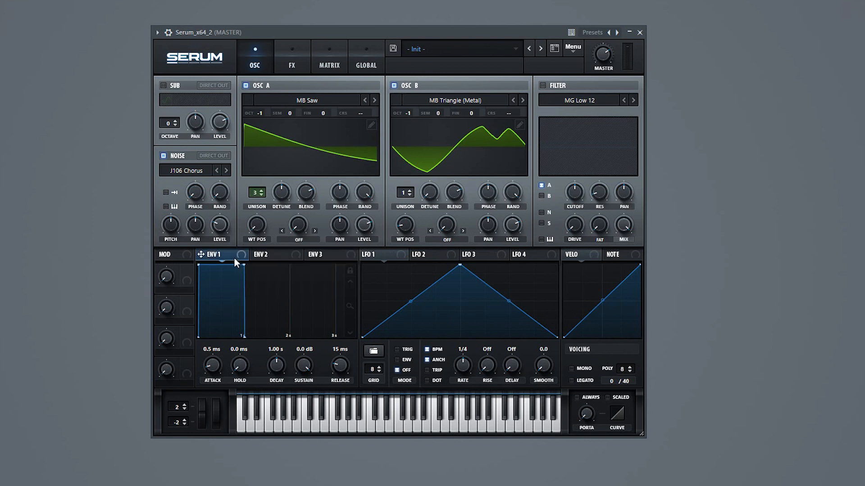
# Set Envelope 1's attack to 170 ms with an inward-bent attack curve and its release to 62 ms.
pyautogui.doubleClick(216, 350)
pyautogui.write('170MS')
pyautogui.press('Return')
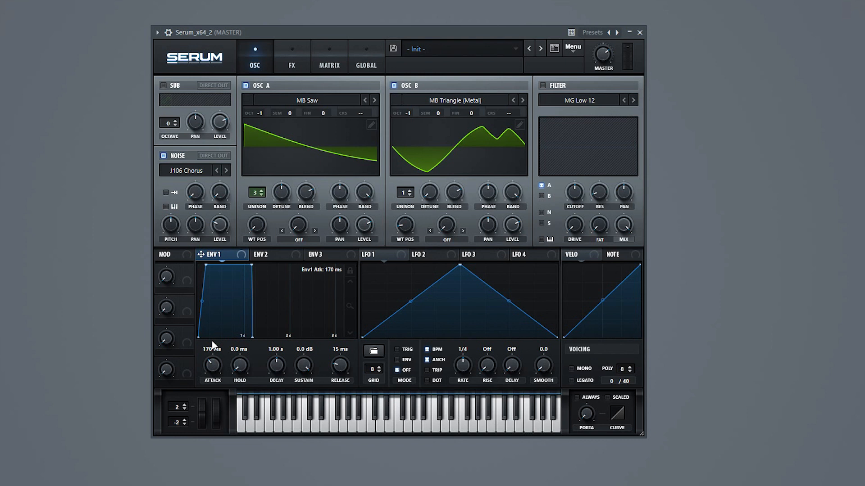
pyautogui.moveTo(204, 301); pyautogui.dragTo(208, 310)
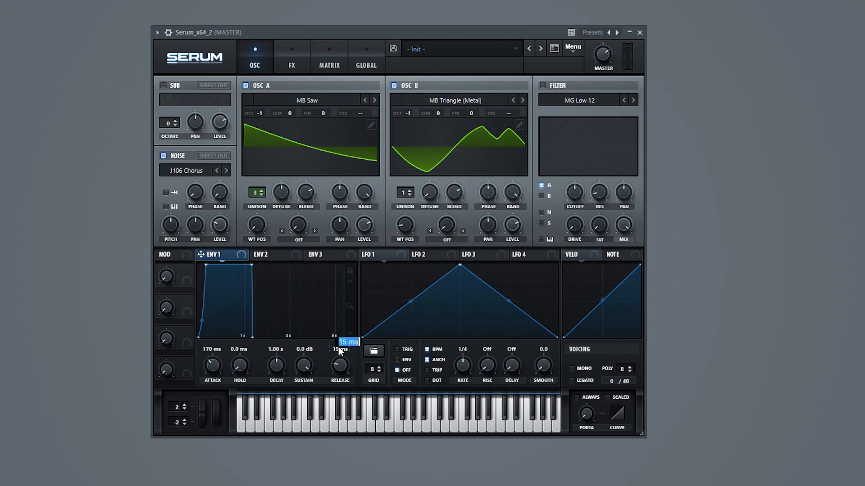
pyautogui.write('62MS')
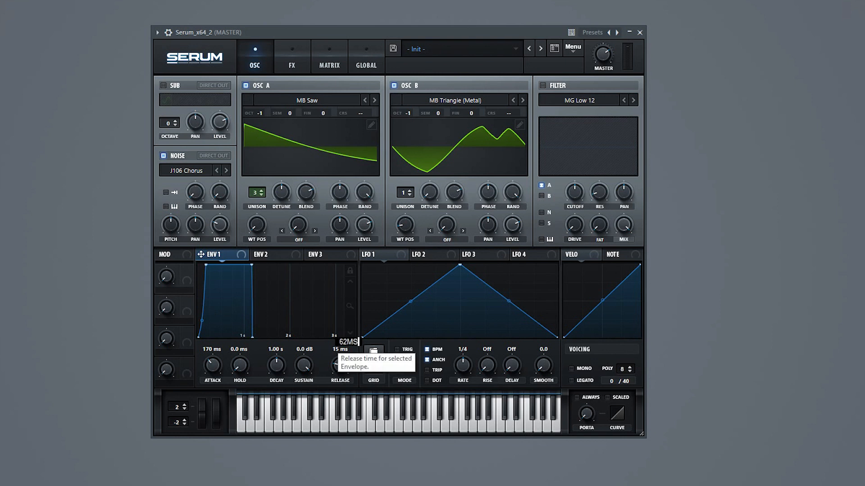
pyautogui.press('Return')
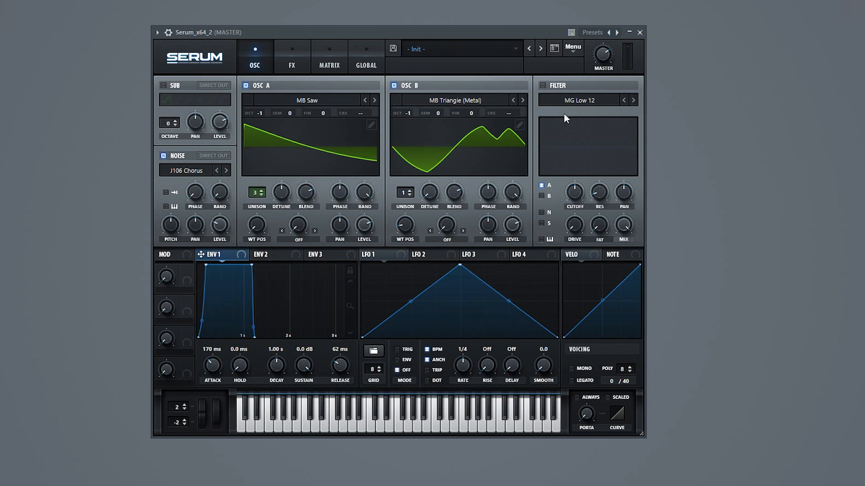
# Enable the MG Low 12 filter and raise its cutoff and drive.
pyautogui.click(543, 85)
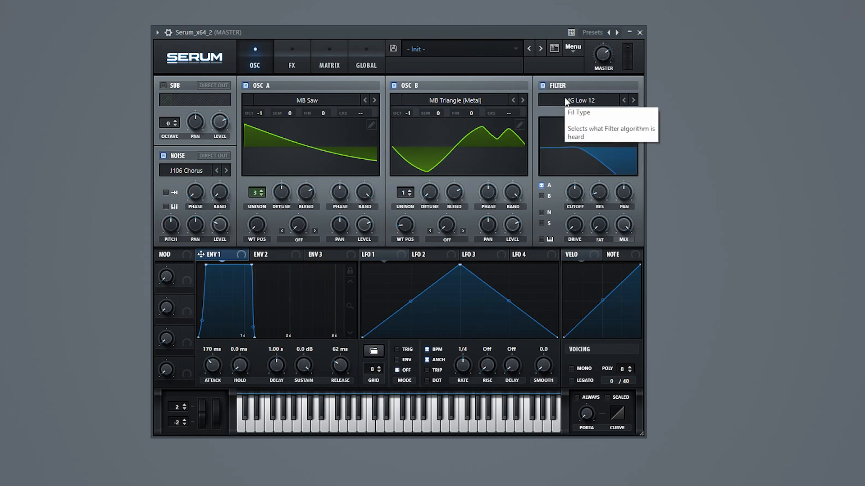
pyautogui.moveTo(578, 199); pyautogui.dragTo(583, 180)
pyautogui.moveTo(573, 223); pyautogui.dragTo(582, 198)
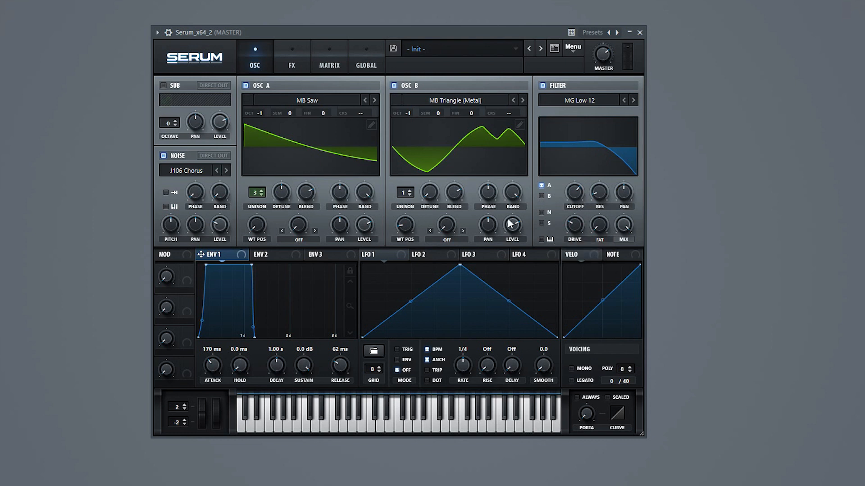
# Shape LFO 2 into a rising ramp with a slight downward bend and set it to Trig mode.
pyautogui.click(435, 253)
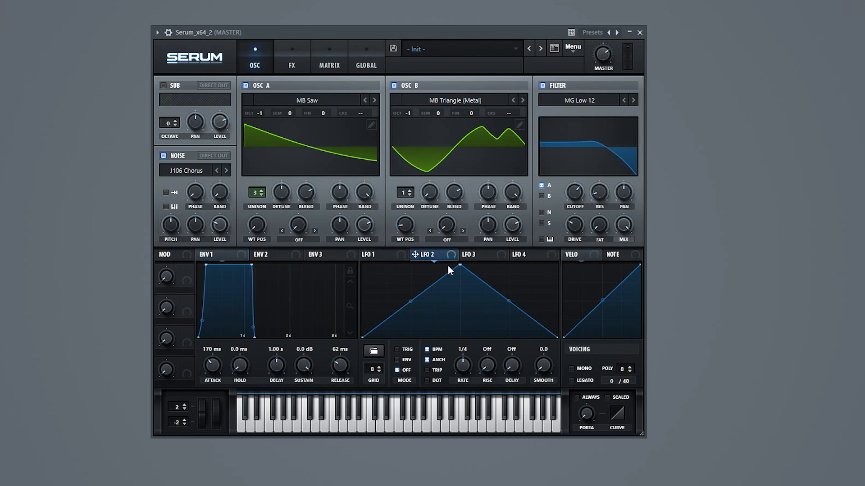
pyautogui.moveTo(459, 266); pyautogui.dragTo(582, 255)
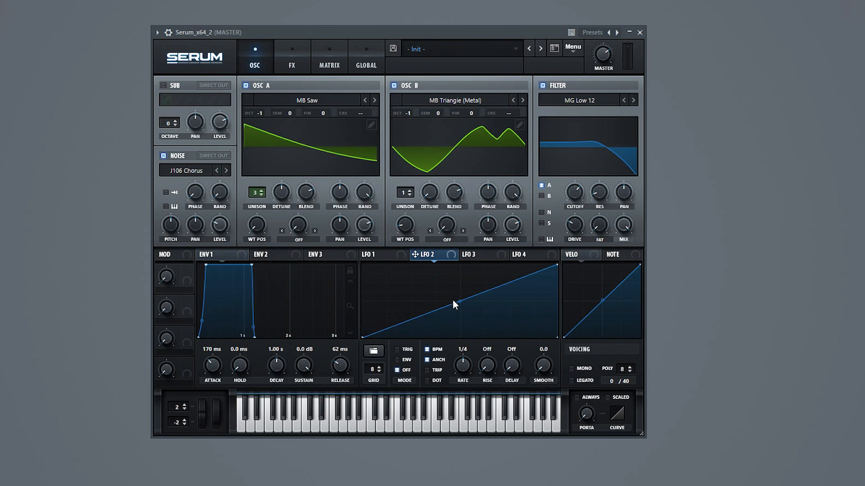
pyautogui.moveTo(460, 300); pyautogui.dragTo(464, 302)
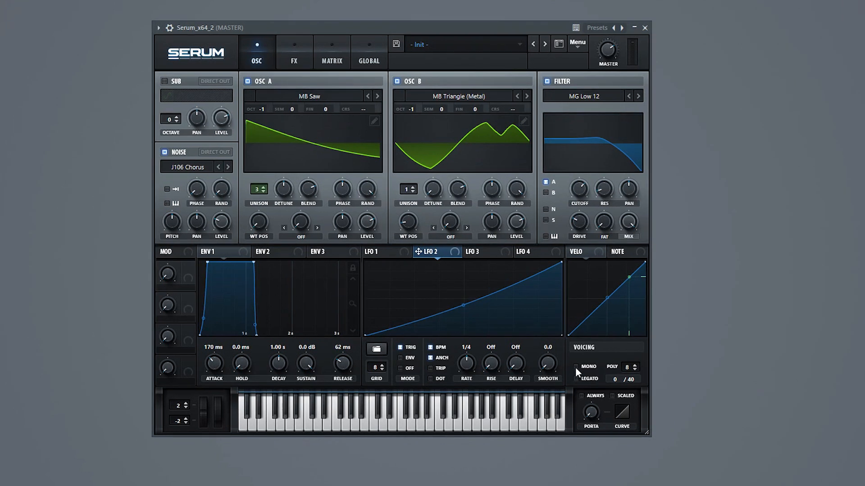
# Set the voicing to Mono with Legato and make portamento Always active.
pyautogui.click(576, 366)
pyautogui.click(599, 395)
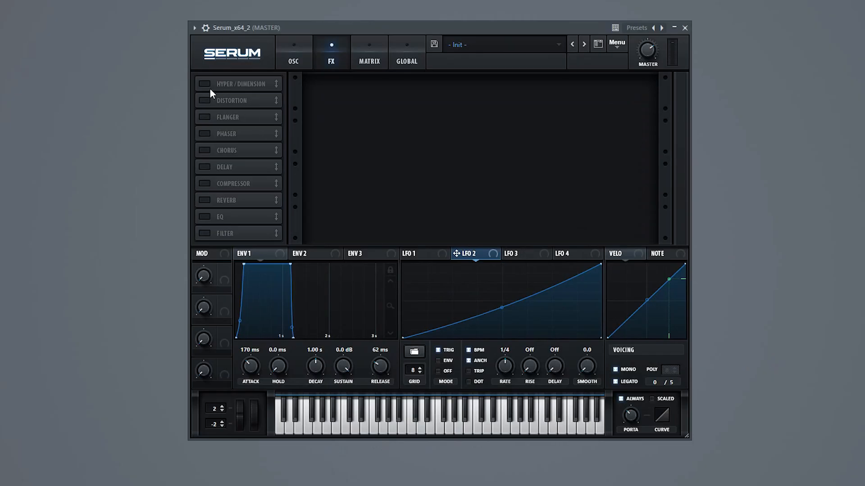
# Enable the Hyper / Dimension effect, set the Hyper mix to 0%, reduce the Dimension size and raise its mix.
pyautogui.click(205, 84)
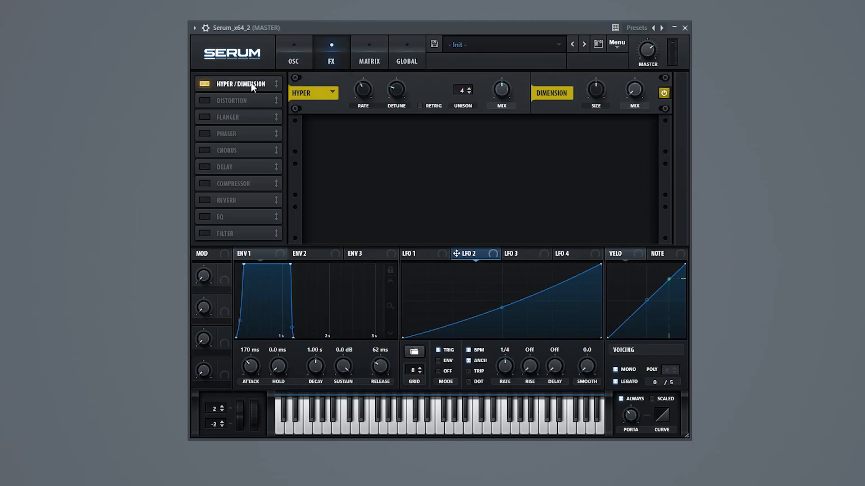
pyautogui.moveTo(498, 86); pyautogui.dragTo(490, 209)
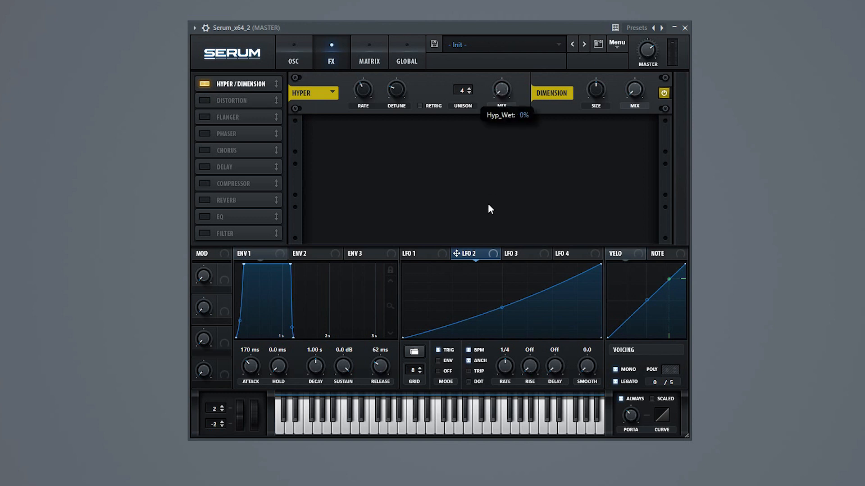
pyautogui.moveTo(595, 92); pyautogui.dragTo(580, 134)
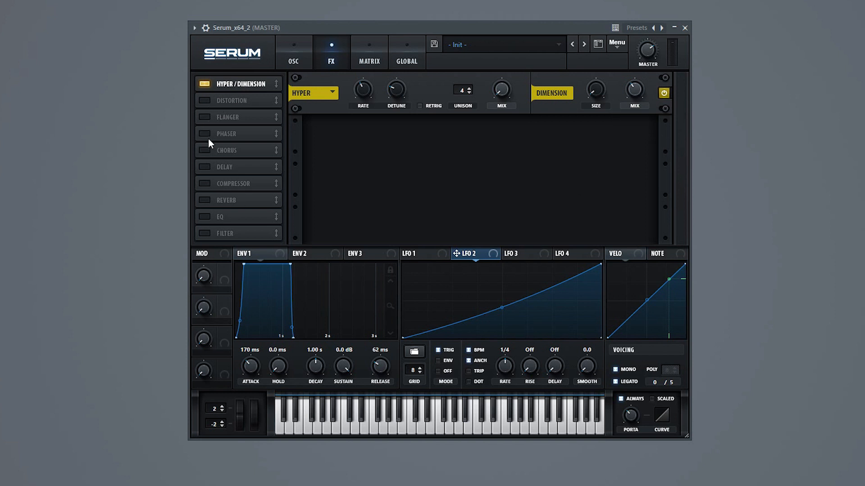
# Add a multiband compressor after Hyper / Dimension with 11.1 dB gain and adjust its band levels, with the mid band at about 137%.
pyautogui.click(207, 184)
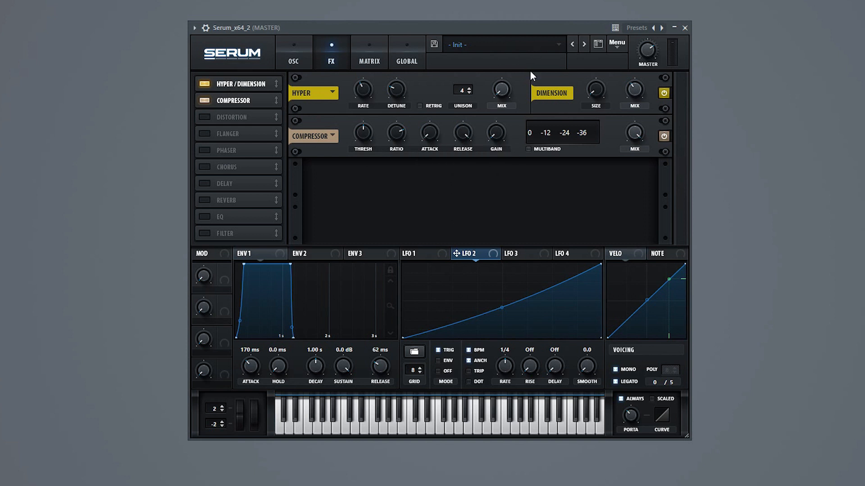
pyautogui.click(529, 148)
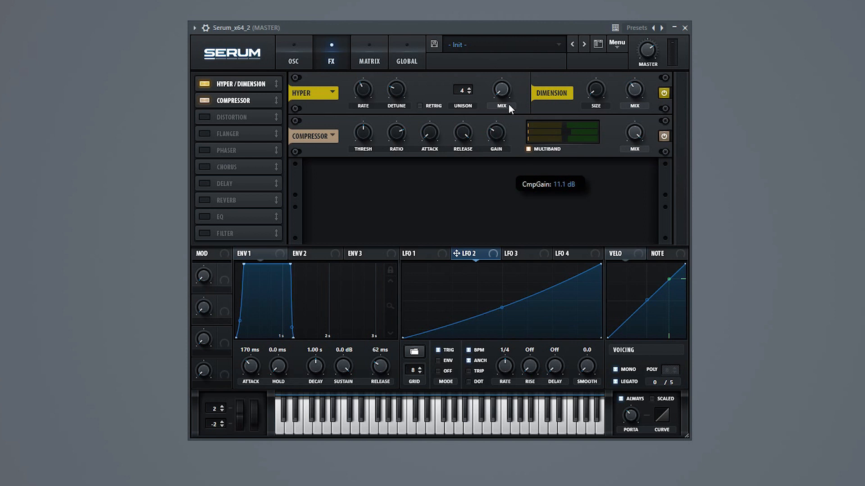
pyautogui.moveTo(561, 123); pyautogui.dragTo(582, 131)
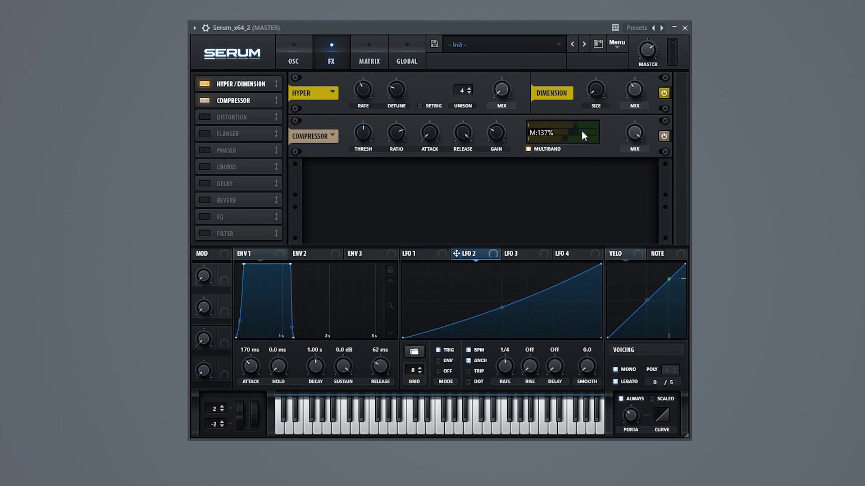
pyautogui.click(566, 140)
# Add Tube distortion after the compressor, set its filter to high-pass at 242 Hz with Q 0.1, and raise the drive to about 82%.
pyautogui.click(204, 117)
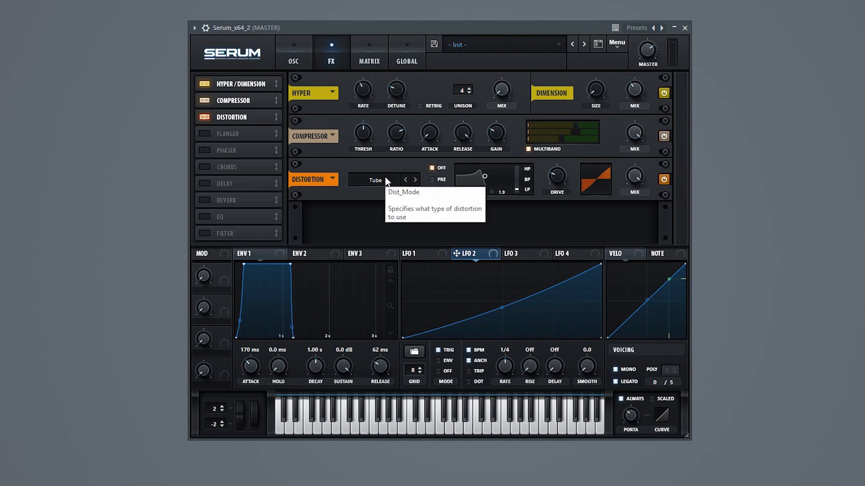
pyautogui.moveTo(517, 187); pyautogui.dragTo(522, 71)
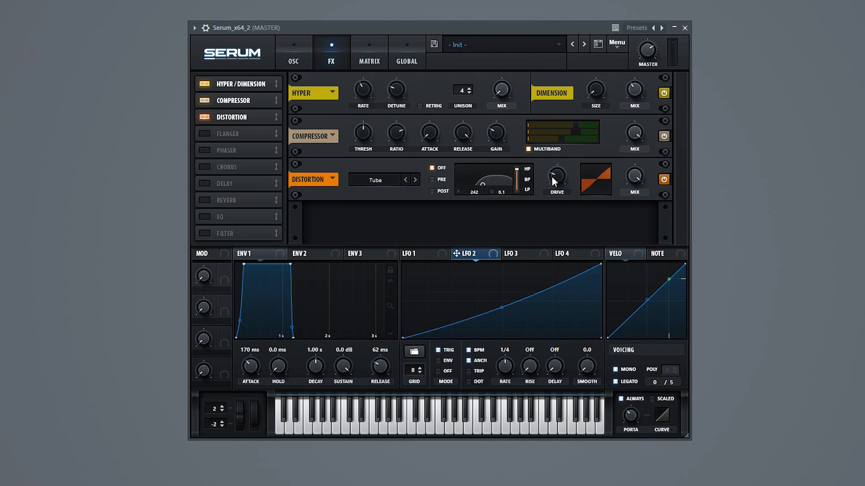
pyautogui.moveTo(552, 177); pyautogui.dragTo(584, 134)
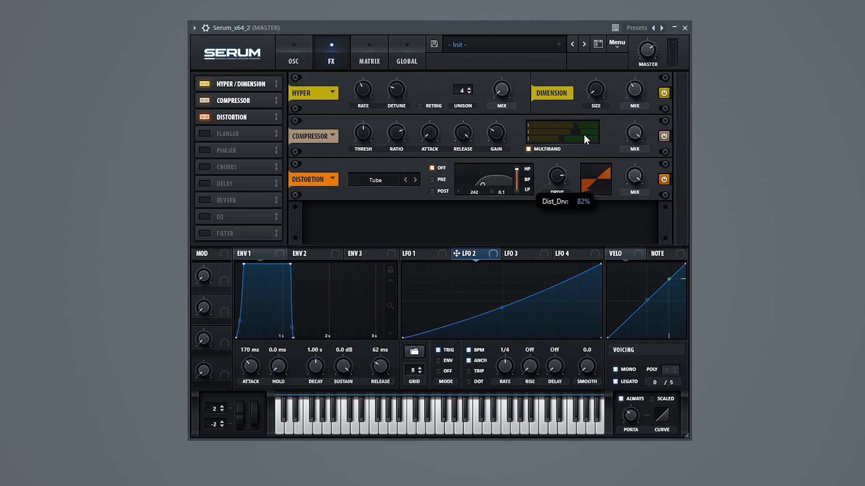
pyautogui.moveTo(585, 131); pyautogui.dragTo(566, 161)
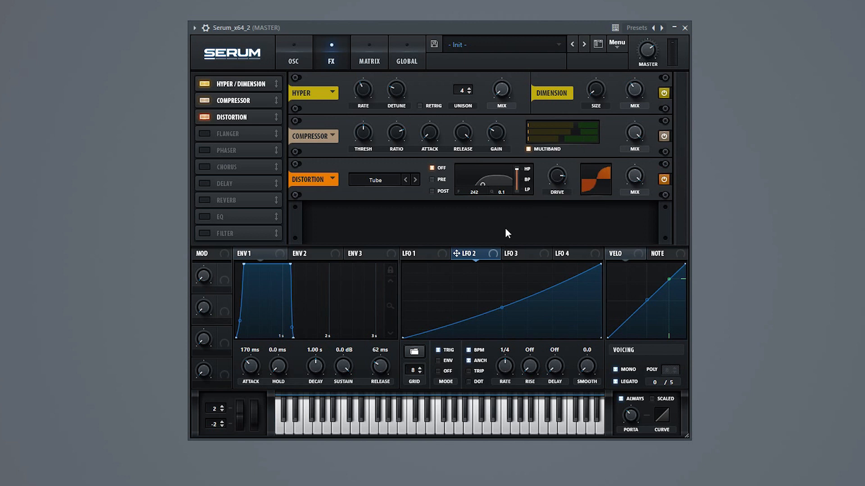
# Add an EQ after the distortion and set its low band to a high-pass at about 134 Hz with a reduced Q.
pyautogui.click(215, 219)
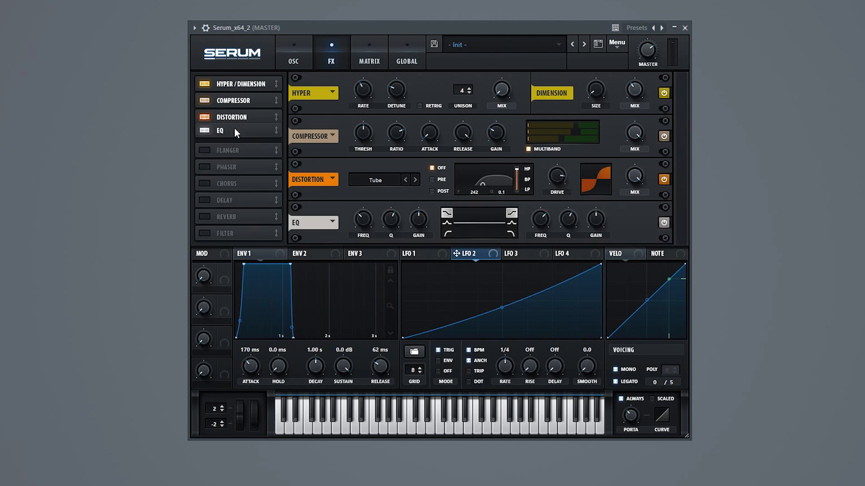
pyautogui.click(446, 233)
pyautogui.moveTo(389, 221); pyautogui.dragTo(388, 230)
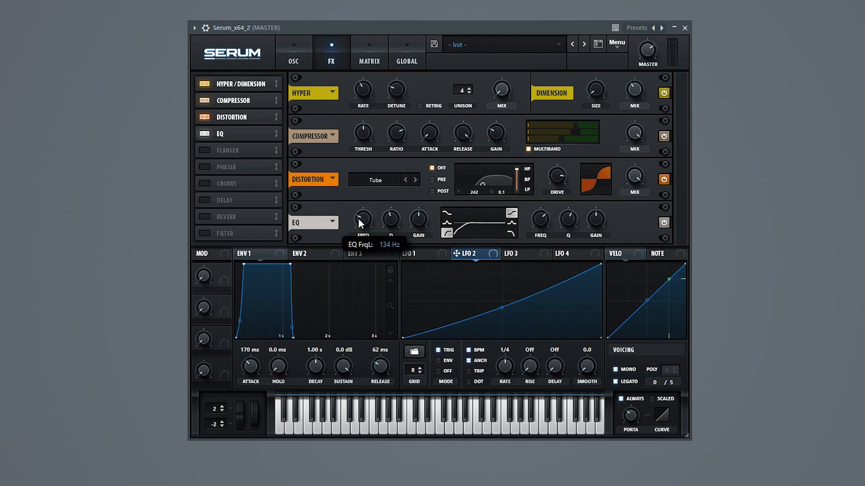
pyautogui.moveTo(359, 213); pyautogui.dragTo(357, 218)
# Set the EQ's high band to a low-pass at about 10932 Hz and raise its gain slightly.
pyautogui.click(511, 234)
pyautogui.moveTo(533, 227); pyautogui.dragTo(545, 213)
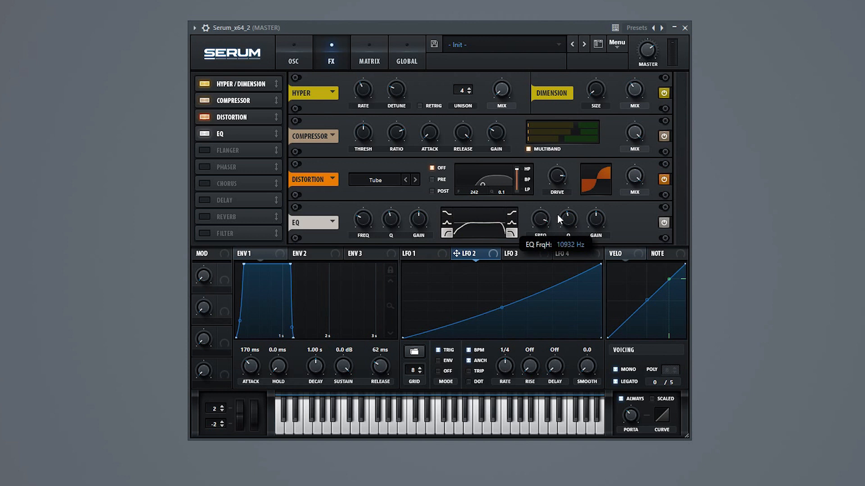
pyautogui.moveTo(588, 218); pyautogui.dragTo(598, 206)
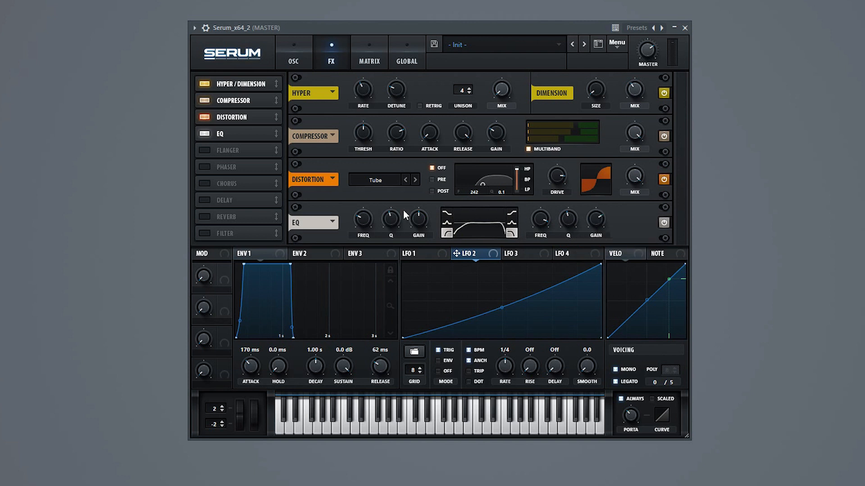
# Add a Hall reverb after the EQ and reduce its size to about 19%.
pyautogui.click(207, 216)
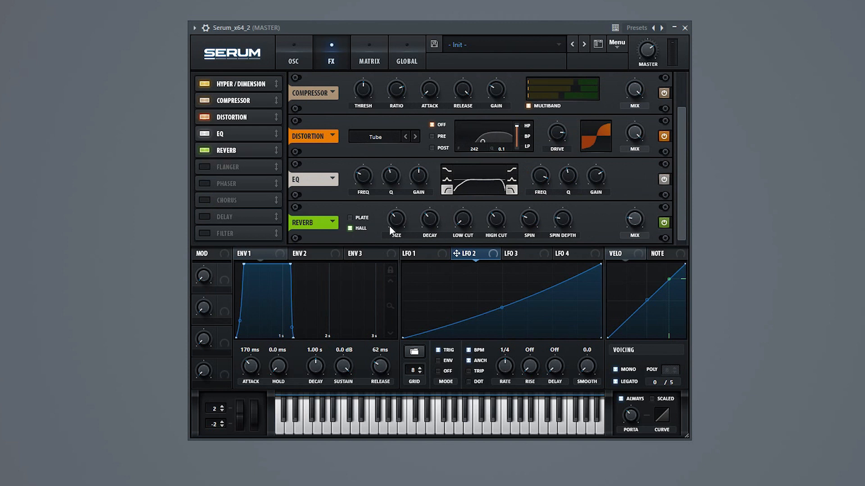
pyautogui.moveTo(398, 225)
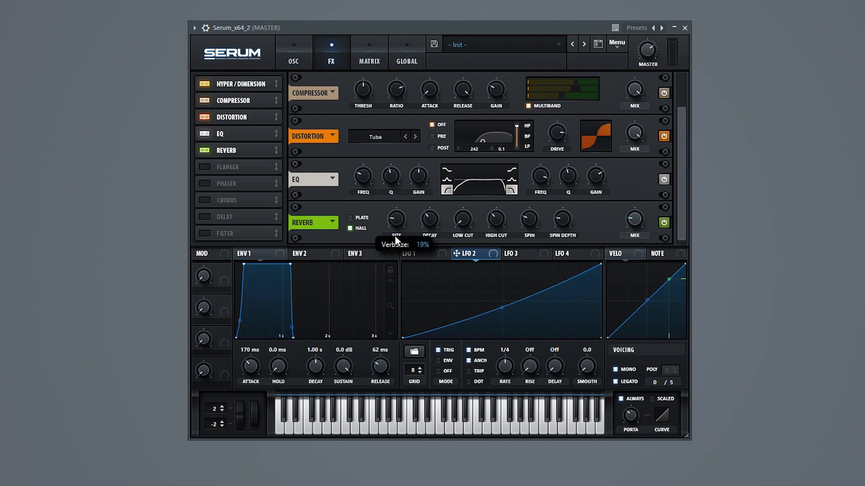
# Assign LFO 2 to the reverb's decay and mix, with a modulation amount of about 22 on the mix.
pyautogui.moveTo(473, 261); pyautogui.dragTo(419, 223)
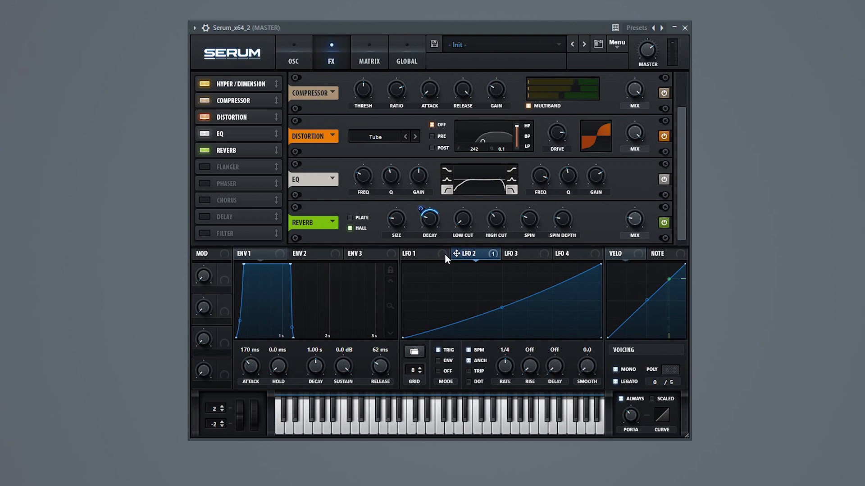
pyautogui.moveTo(486, 253); pyautogui.dragTo(580, 246)
pyautogui.moveTo(633, 219); pyautogui.dragTo(633, 220)
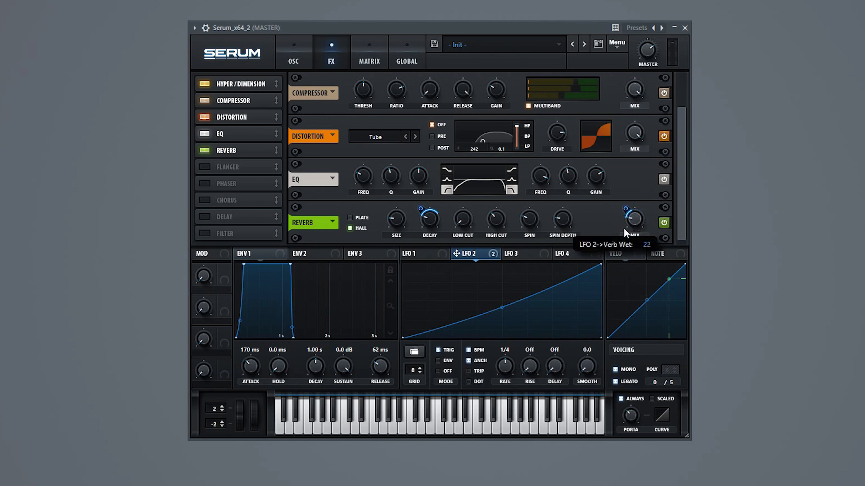
pyautogui.moveTo(625, 211); pyautogui.dragTo(625, 211)
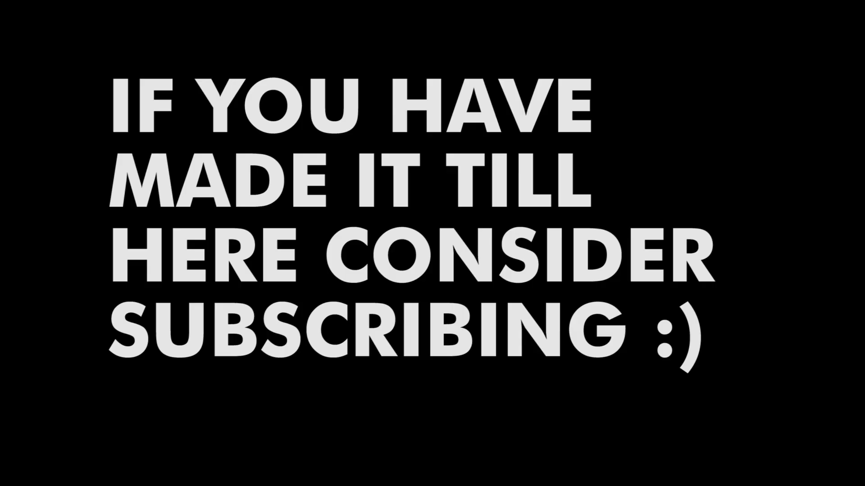